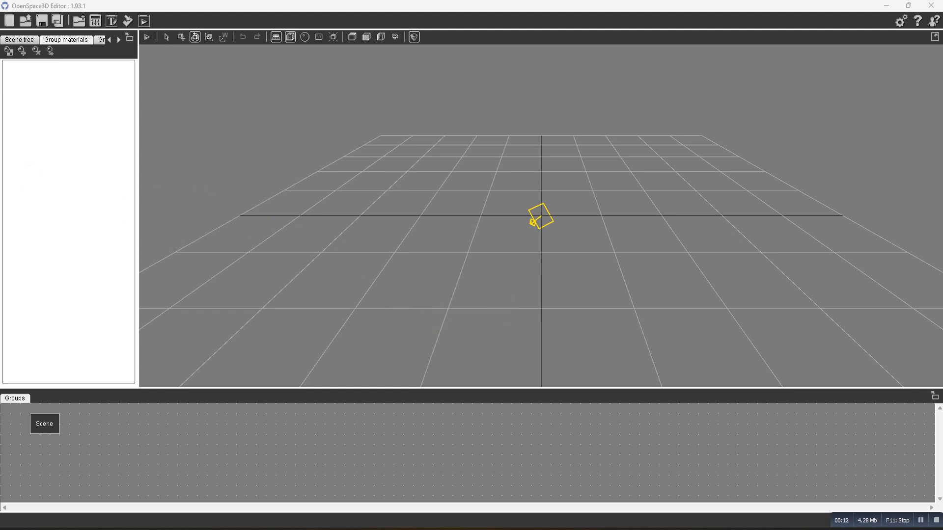
Step: Add a dummy named dummy_sun to the scene and move it along the X axis to the grid's negative X side
{"action": "left_click", "coordinate": [19, 40]}
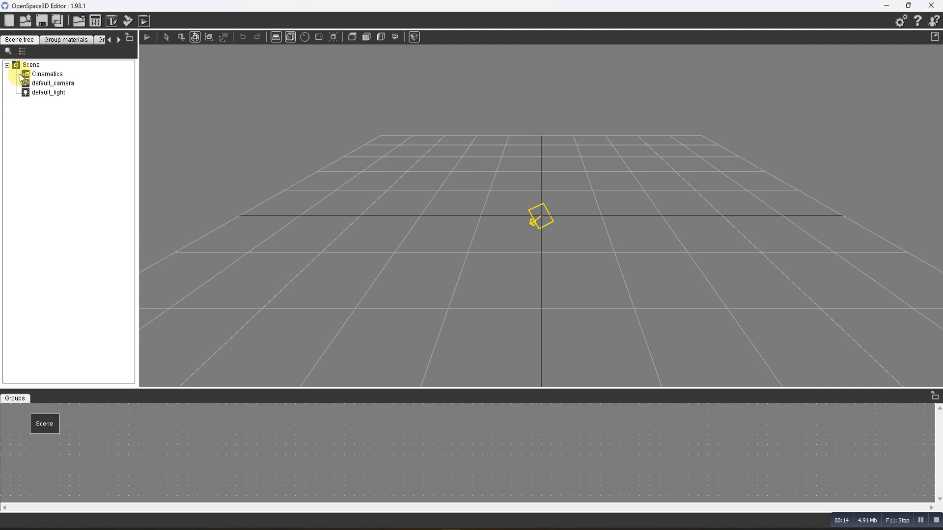
{"action": "right_click", "coordinate": [15, 69]}
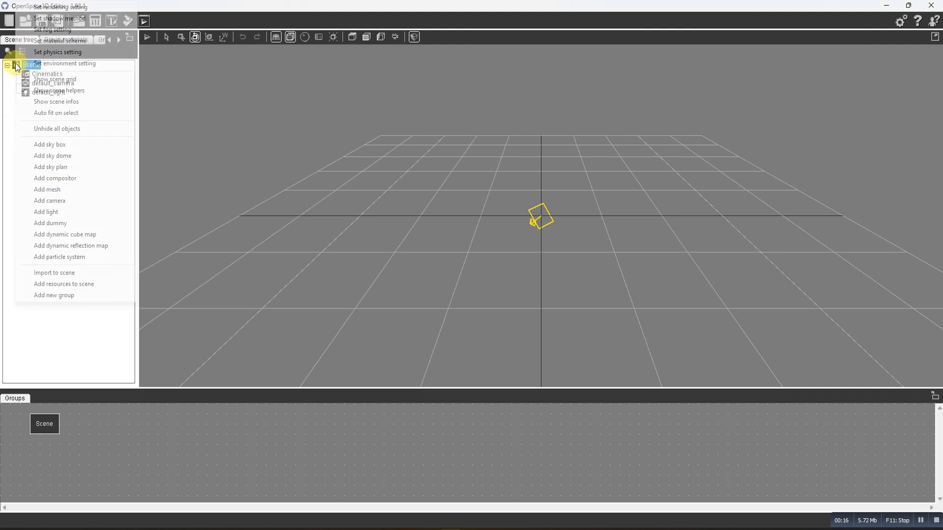
{"action": "left_click", "coordinate": [50, 223]}
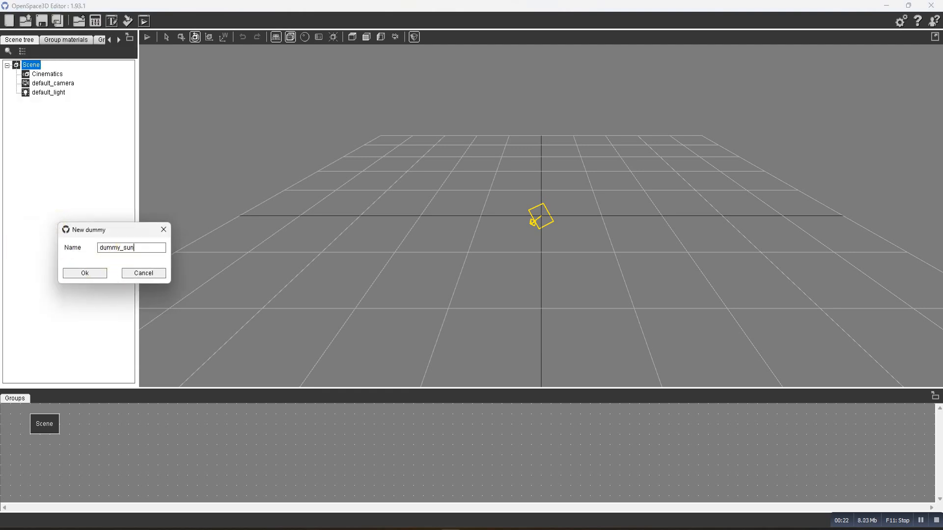
{"action": "left_click", "coordinate": [86, 272]}
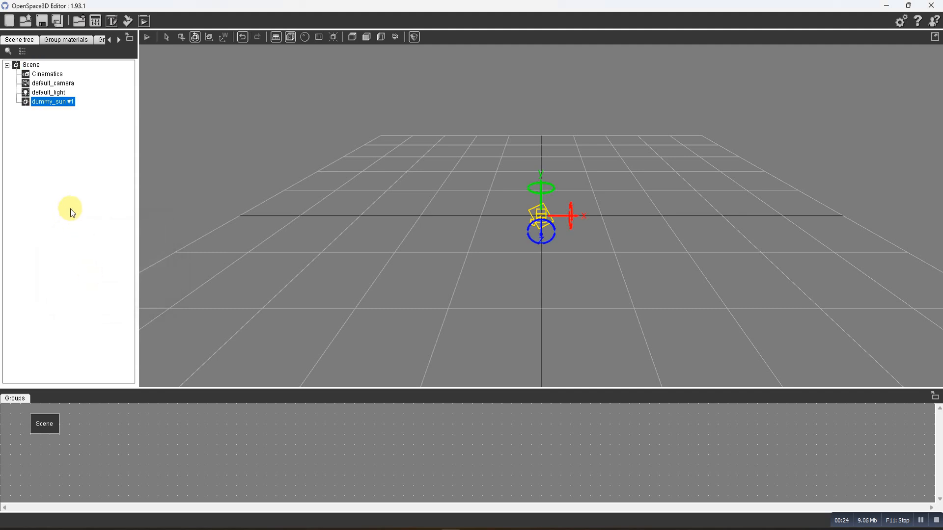
{"action": "left_click", "coordinate": [181, 38]}
{"action": "left_click_drag", "start_coordinate": [570, 216], "coordinate": [309, 225]}
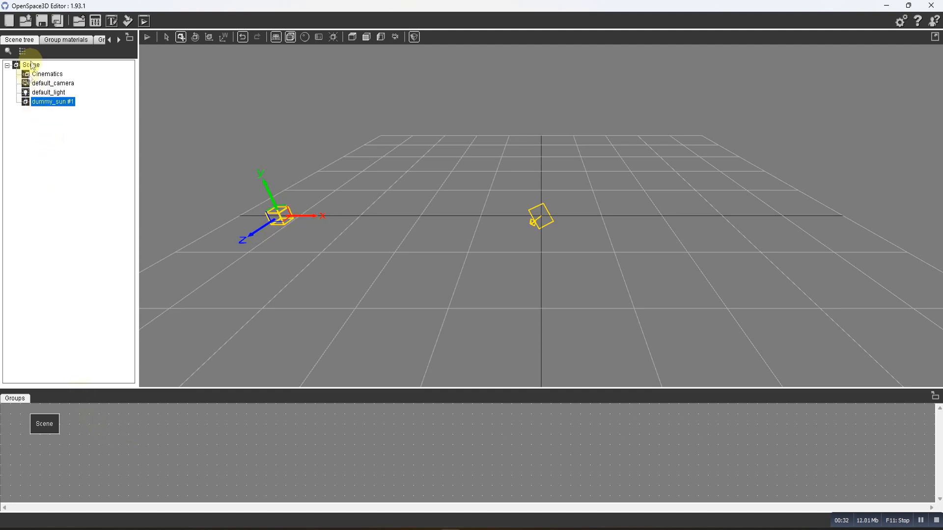
Step: Import the primitive mesh prim_plane.mesh into the scene without adding any material scripts
{"action": "left_click", "coordinate": [79, 21]}
{"action": "left_click", "coordinate": [542, 353]}
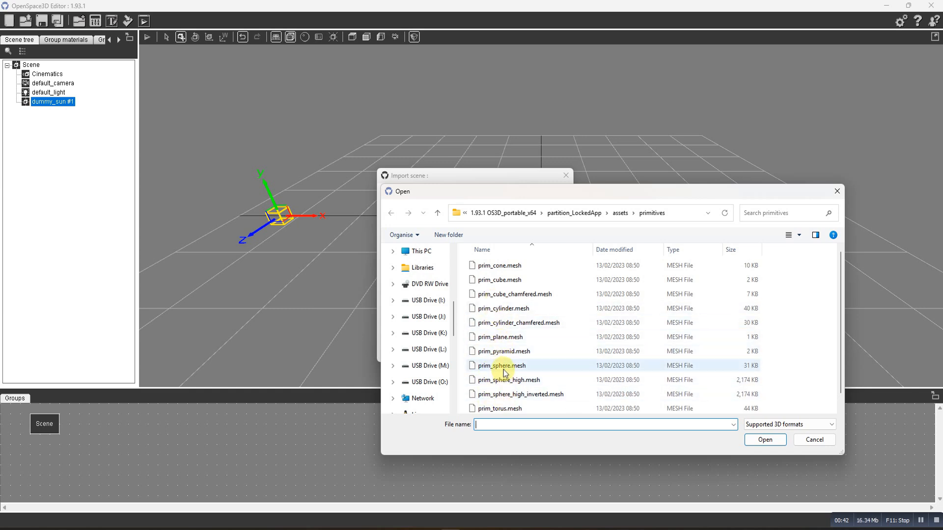
{"action": "left_click", "coordinate": [504, 337]}
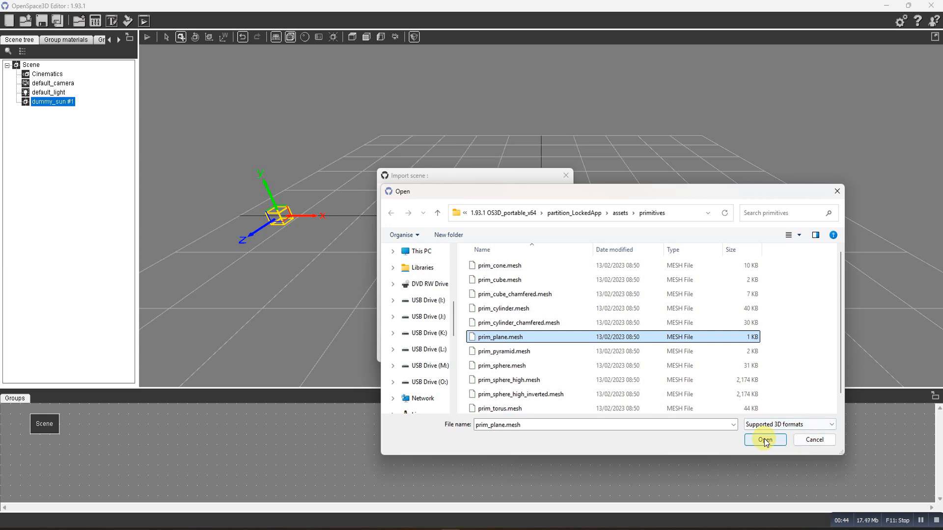
{"action": "left_click", "coordinate": [765, 439]}
{"action": "left_click", "coordinate": [547, 353]}
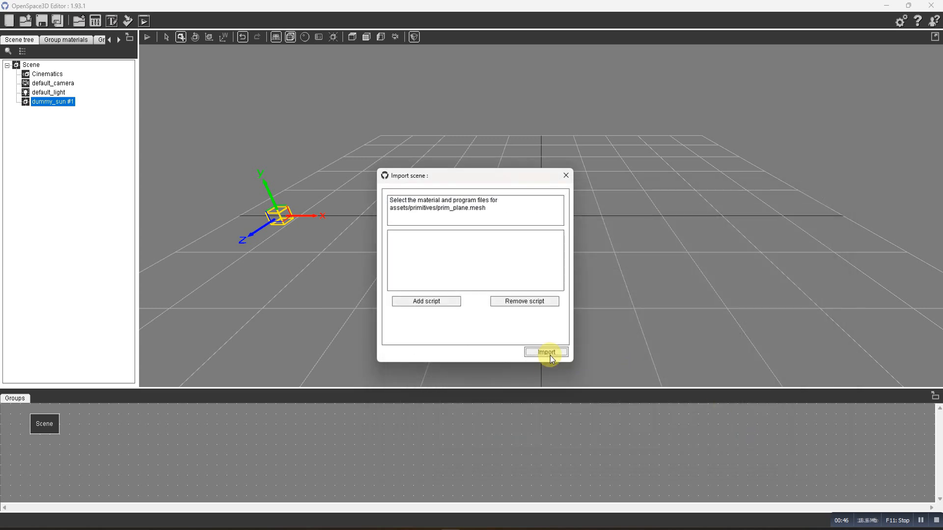
{"action": "left_click", "coordinate": [546, 352]}
Step: Rotate the imported plane about its X axis so it stands upright, facing the view
{"action": "right_click_drag", "start_coordinate": [735, 309], "coordinate": [678, 283]}
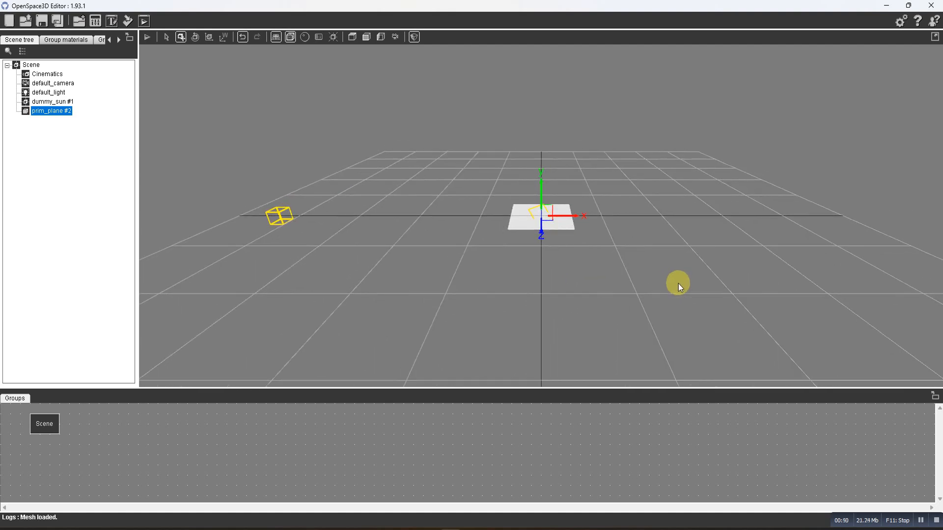
{"action": "left_click", "coordinate": [195, 39]}
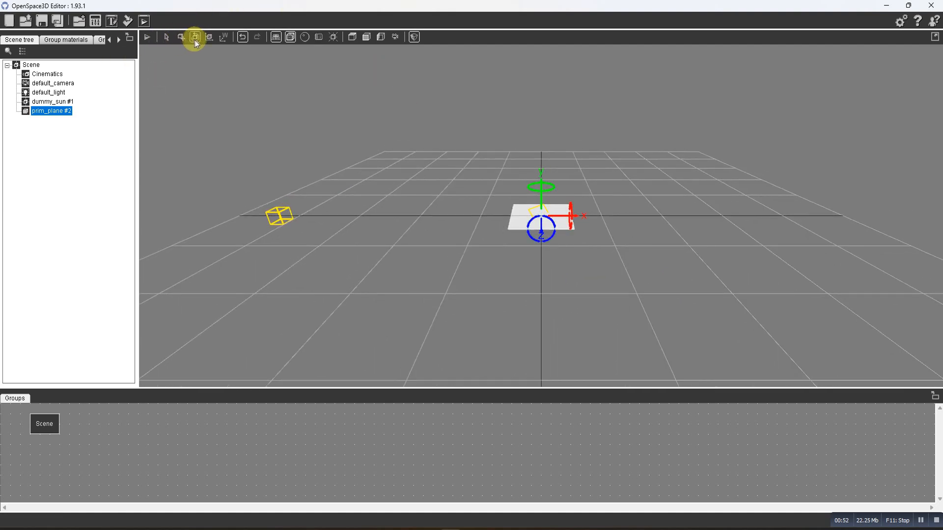
{"action": "right_click_drag", "start_coordinate": [567, 246], "coordinate": [526, 233]}
{"action": "left_click_drag", "start_coordinate": [548, 226], "coordinate": [597, 89]}
{"action": "middle_click_drag", "start_coordinate": [334, 352], "coordinate": [269, 300]}
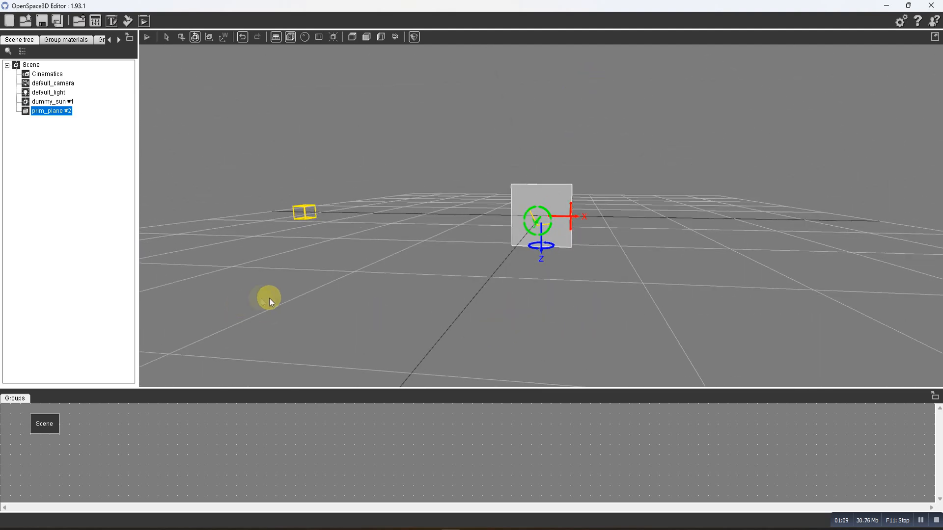
{"action": "left_click", "coordinate": [273, 298]}
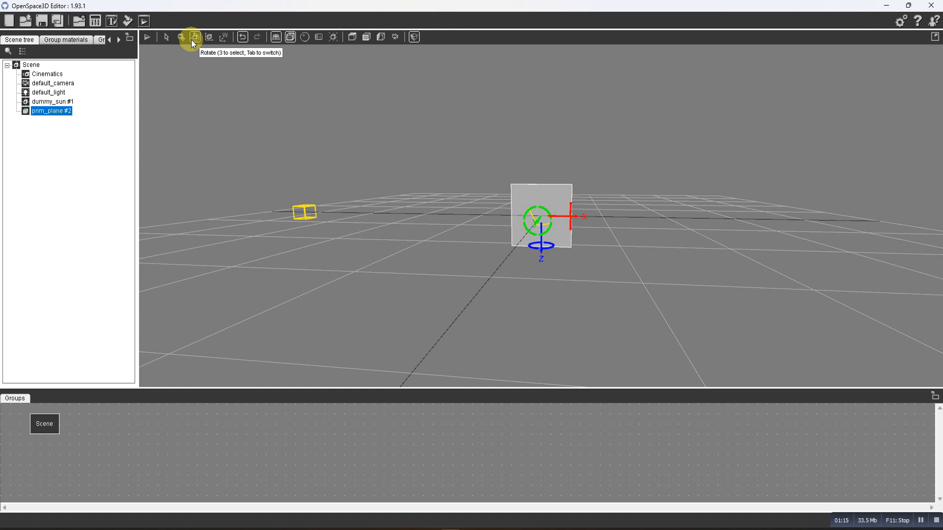
{"action": "middle_click_drag", "start_coordinate": [378, 166], "coordinate": [414, 171]}
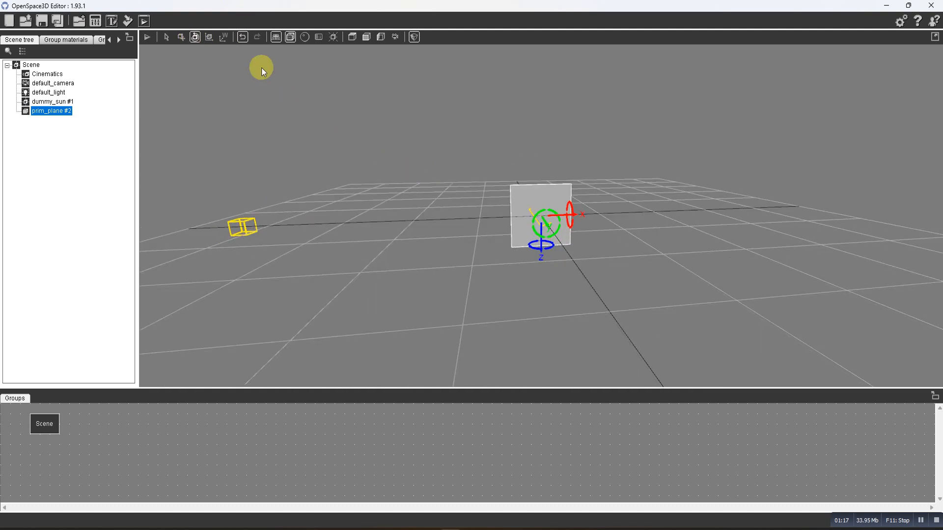
Step: Move the upright plane along its X axis until it is centred on the dummy_sun object
{"action": "left_click", "coordinate": [210, 38]}
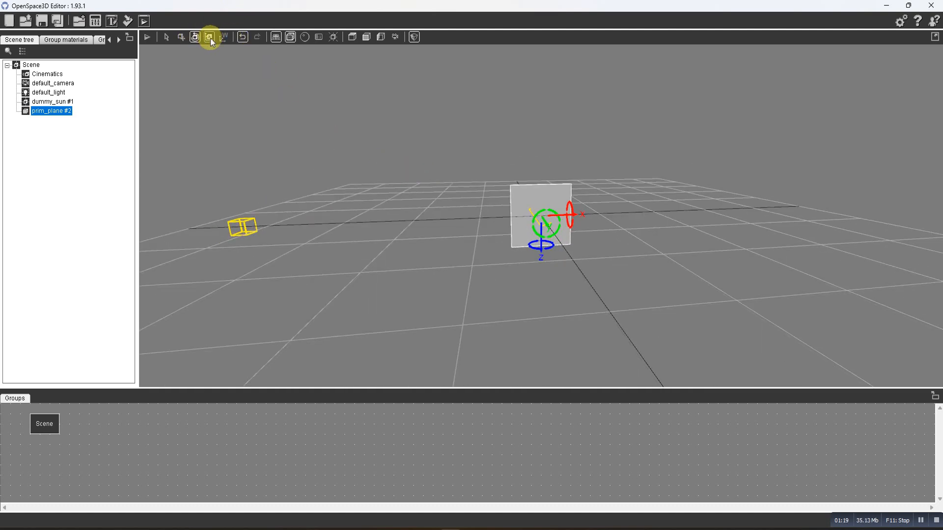
{"action": "left_click", "coordinate": [193, 39]}
{"action": "left_click", "coordinate": [181, 38]}
{"action": "left_click_drag", "start_coordinate": [561, 219], "coordinate": [287, 201]}
{"action": "left_click_drag", "start_coordinate": [367, 280], "coordinate": [334, 284]}
{"action": "left_click_drag", "start_coordinate": [328, 216], "coordinate": [350, 208]}
{"action": "left_click_drag", "start_coordinate": [354, 352], "coordinate": [402, 339]}
{"action": "left_click", "coordinate": [369, 272]}
{"action": "left_click_drag", "start_coordinate": [359, 272], "coordinate": [275, 300]}
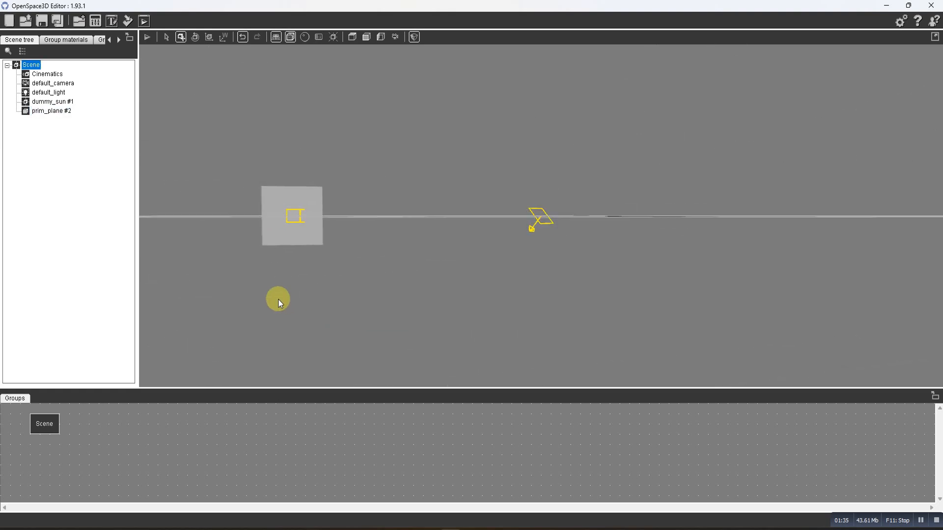
Step: Make prim_plane a child of dummy_sun in the scene hierarchy
{"action": "left_click", "coordinate": [42, 111]}
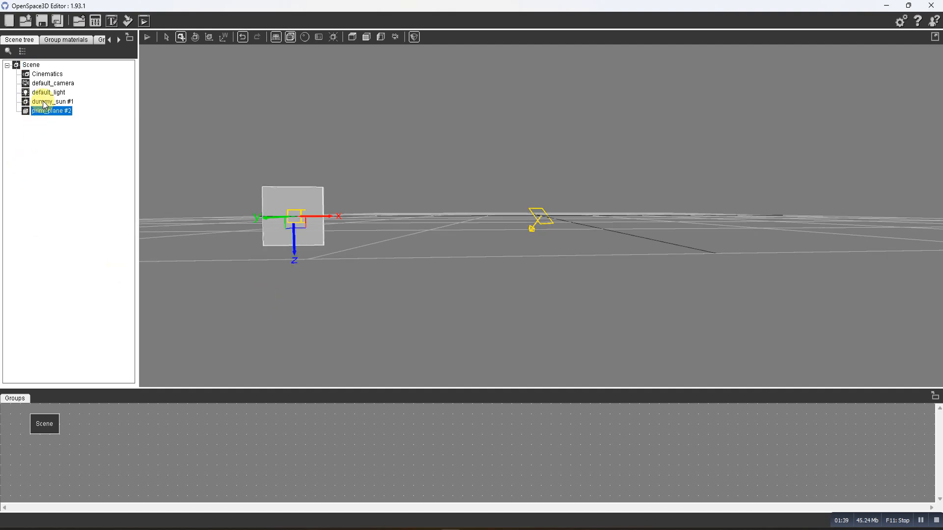
{"action": "left_click_drag", "start_coordinate": [44, 104], "coordinate": [46, 101]}
{"action": "left_click", "coordinate": [493, 301]}
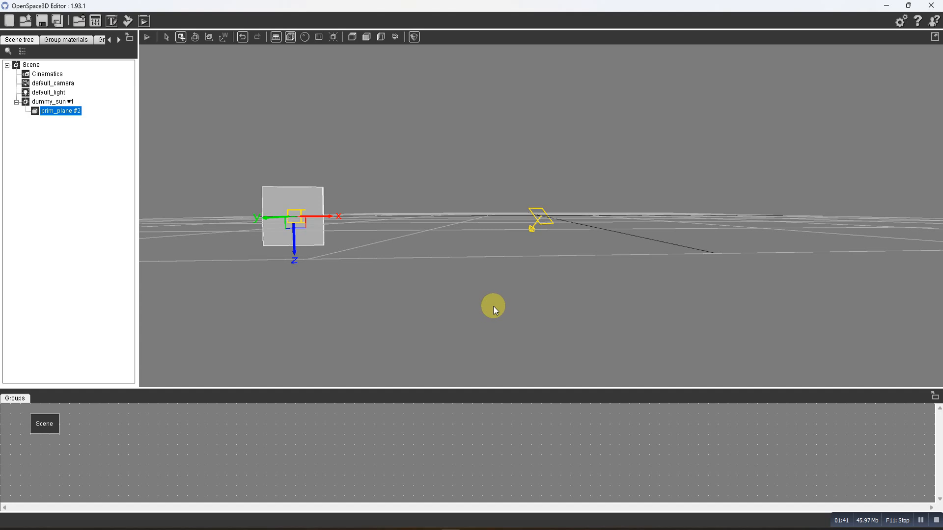
Step: Create a new group material named sun, stored in a material script file named sunny
{"action": "left_click", "coordinate": [52, 40]}
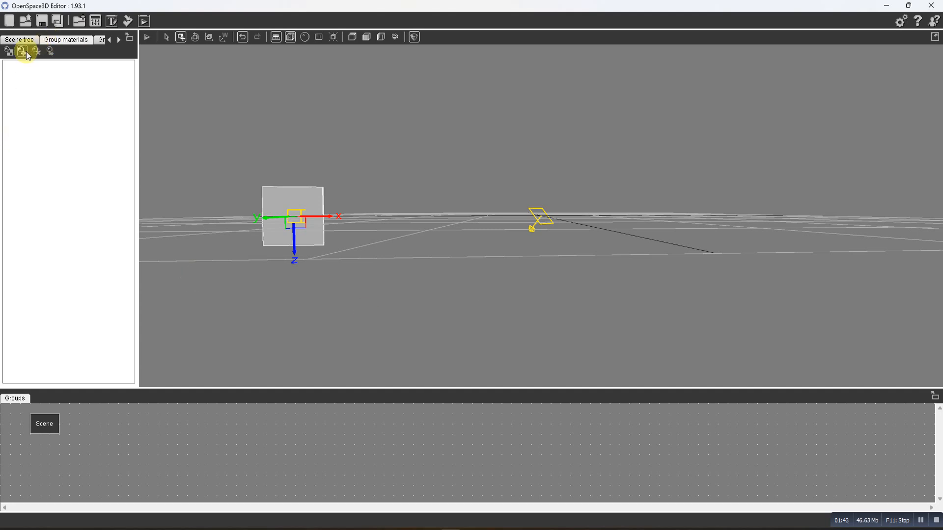
{"action": "left_click", "coordinate": [8, 51]}
{"action": "double_click", "coordinate": [128, 79]}
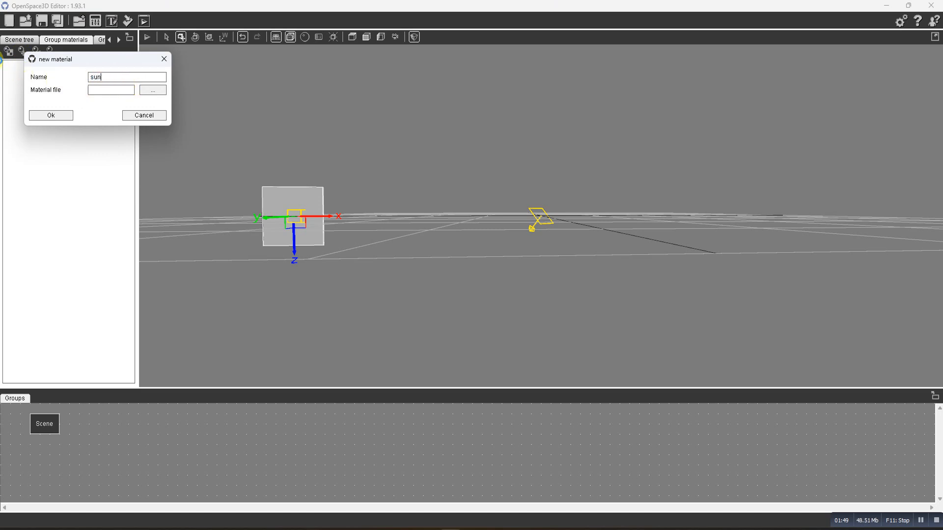
{"action": "left_click", "coordinate": [152, 92]}
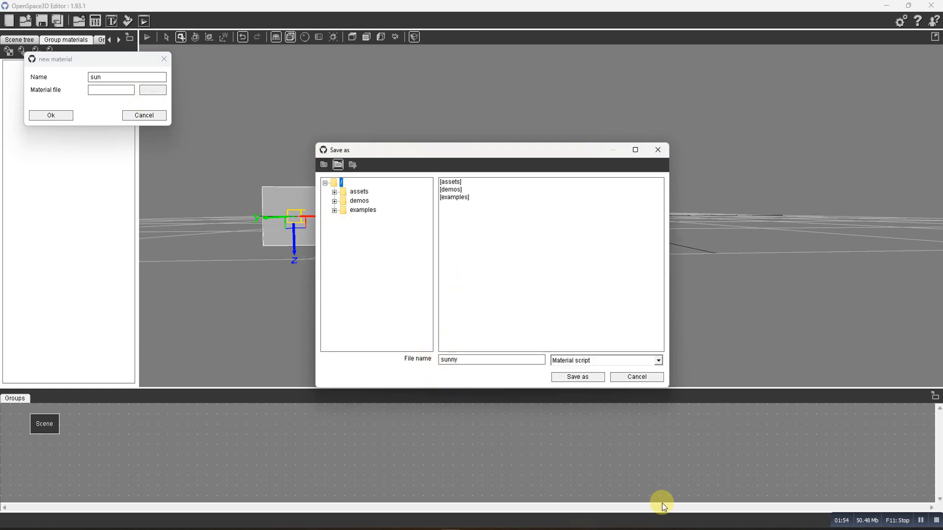
{"action": "left_click", "coordinate": [576, 376]}
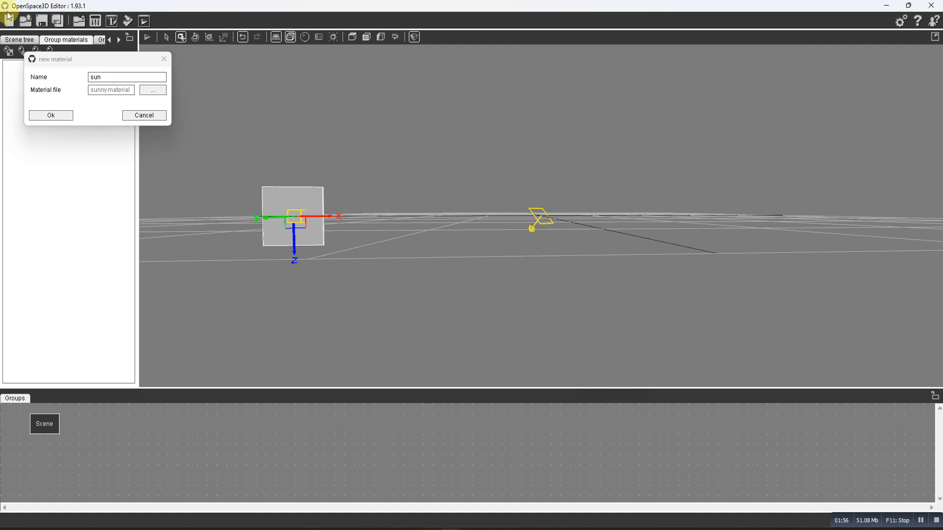
{"action": "left_click", "coordinate": [51, 115]}
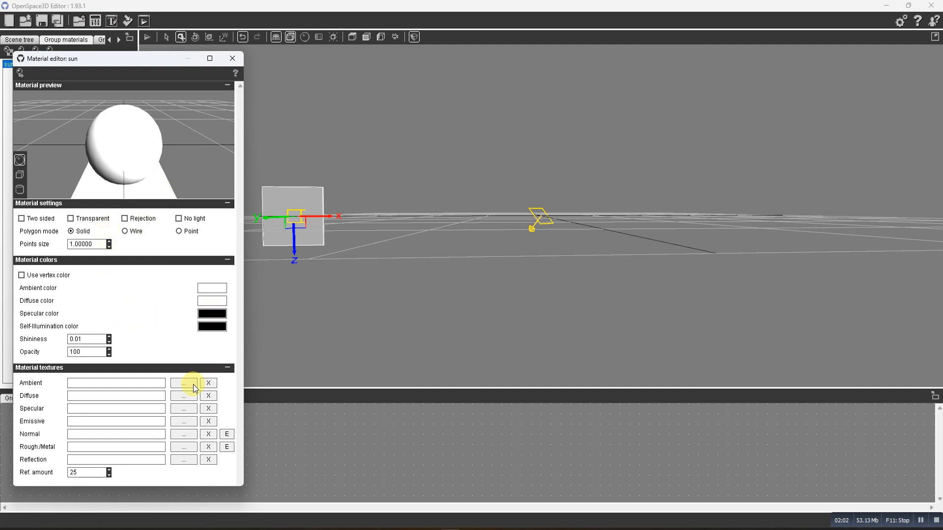
Step: Assign sunhappy.png as the ambient texture of the sun material
{"action": "left_click", "coordinate": [184, 383]}
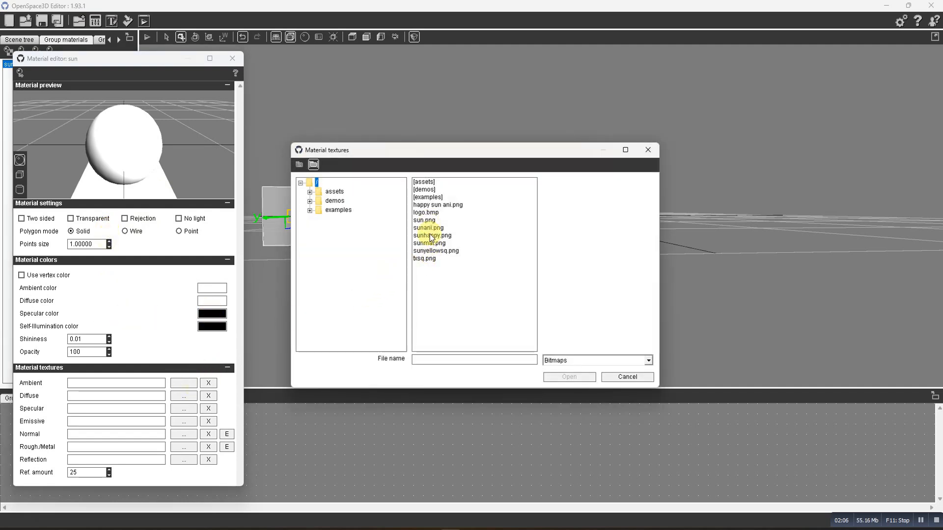
{"action": "left_click", "coordinate": [429, 236]}
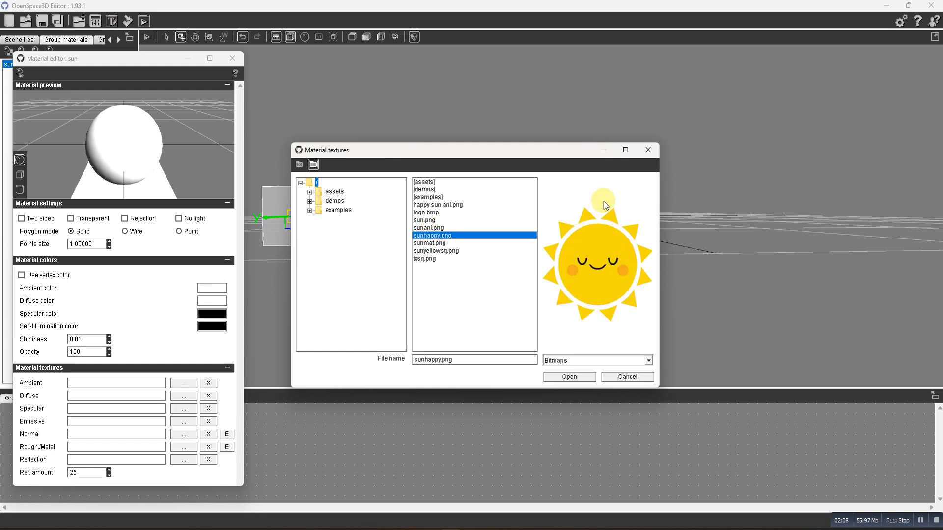
{"action": "left_click", "coordinate": [570, 377]}
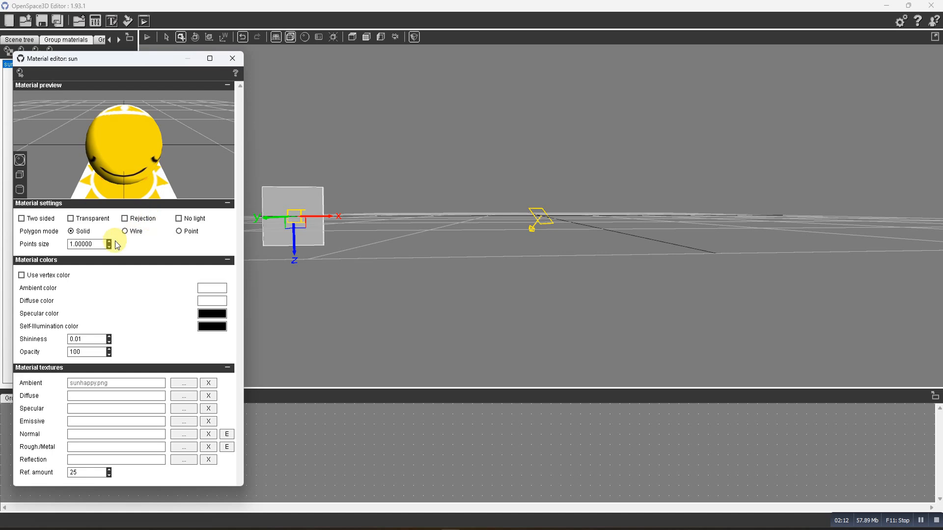
Step: Make the sun material transparent and apply it to the plane
{"action": "left_click", "coordinate": [71, 220]}
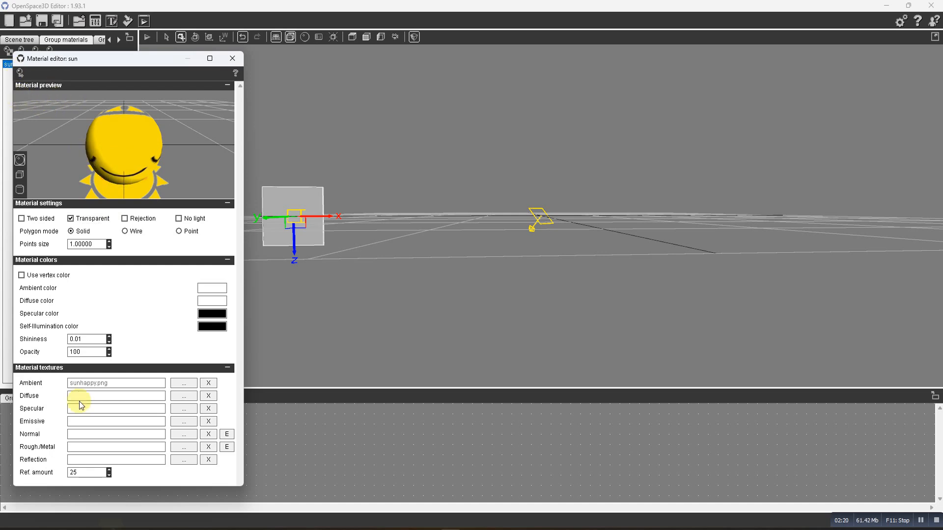
{"action": "left_click_drag", "start_coordinate": [108, 62], "coordinate": [516, 51]}
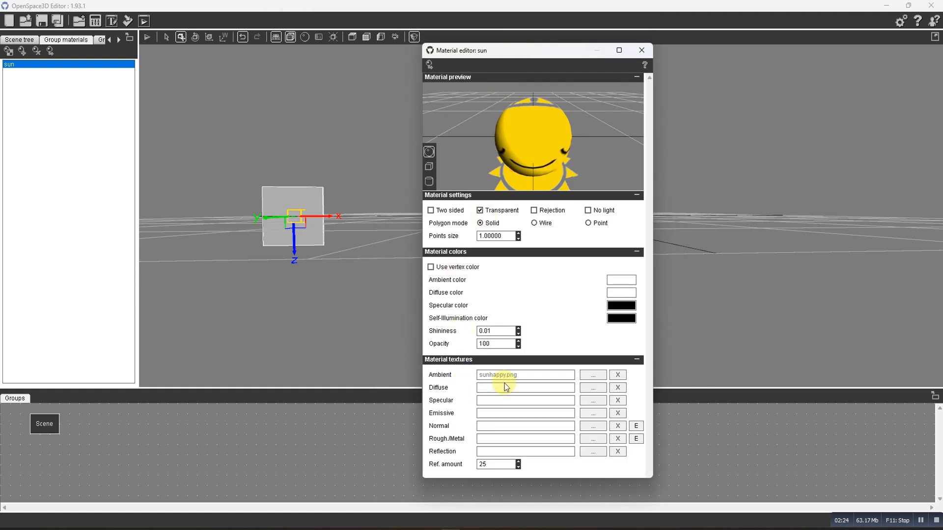
{"action": "left_click", "coordinate": [642, 50]}
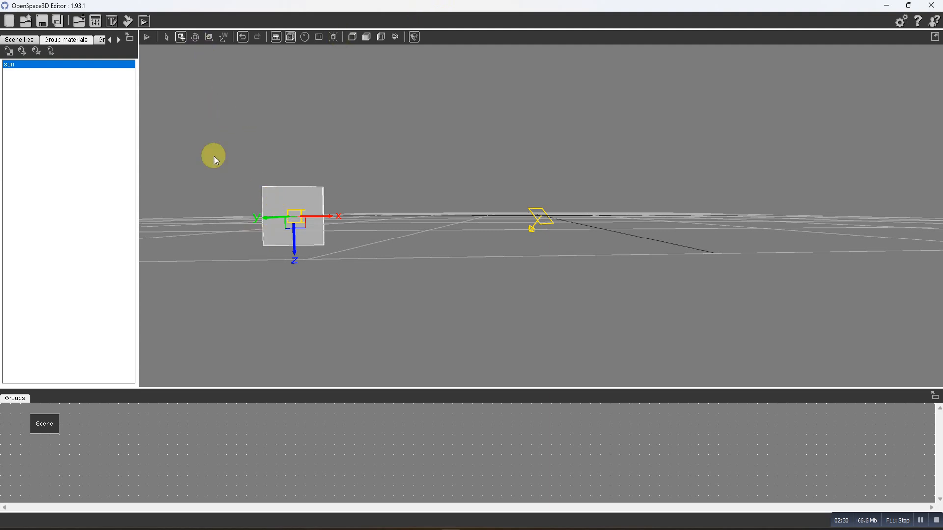
{"action": "left_click", "coordinate": [50, 52]}
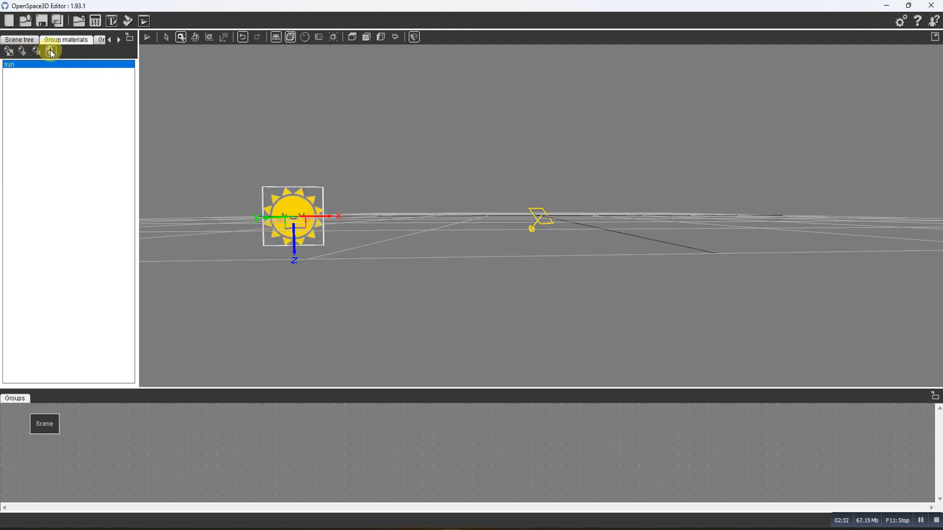
{"action": "mouse_move", "coordinate": [368, 311]}
{"action": "middle_mouse_down"}
{"action": "mouse_move", "coordinate": [381, 310]}
{"action": "mouse_move", "coordinate": [371, 314]}
{"action": "middle_mouse_up"}
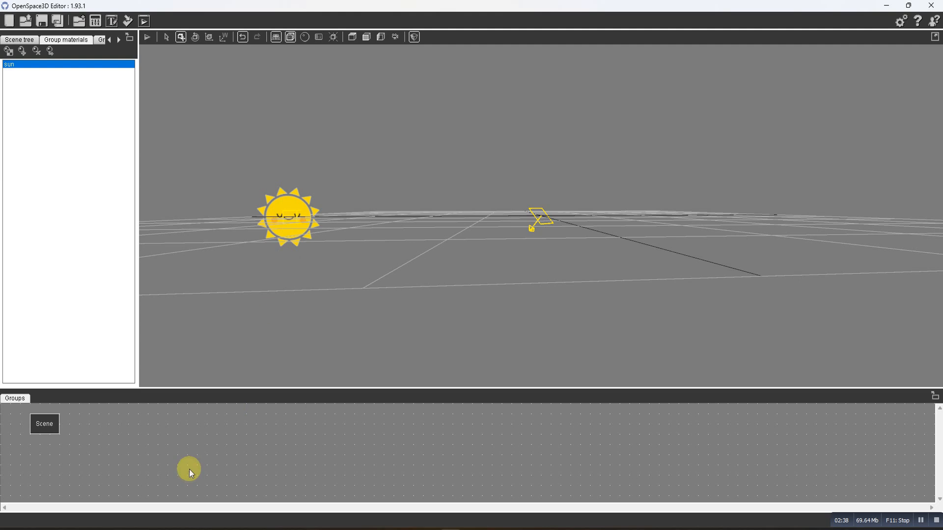
Step: Open the Scene group and add an Object track PlugIT to it
{"action": "right_click", "coordinate": [181, 453]}
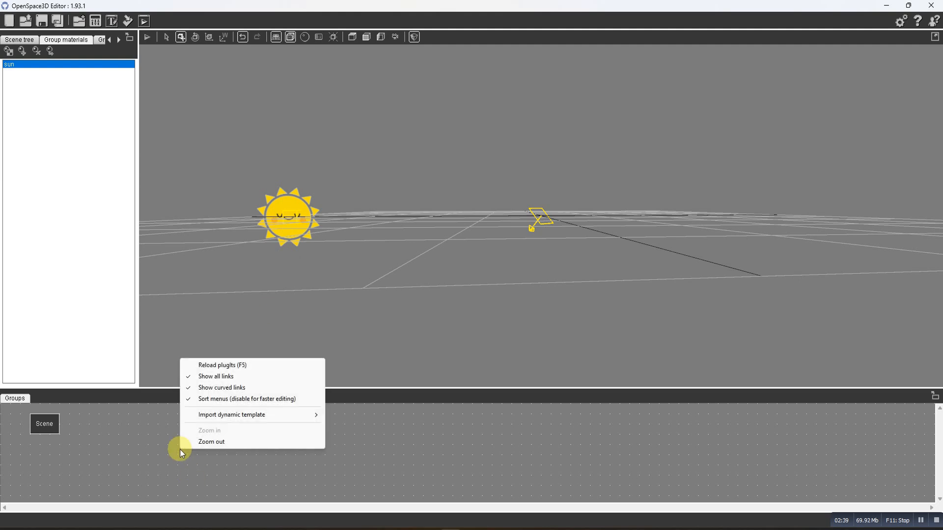
{"action": "double_click", "coordinate": [47, 425]}
{"action": "right_click", "coordinate": [232, 448]}
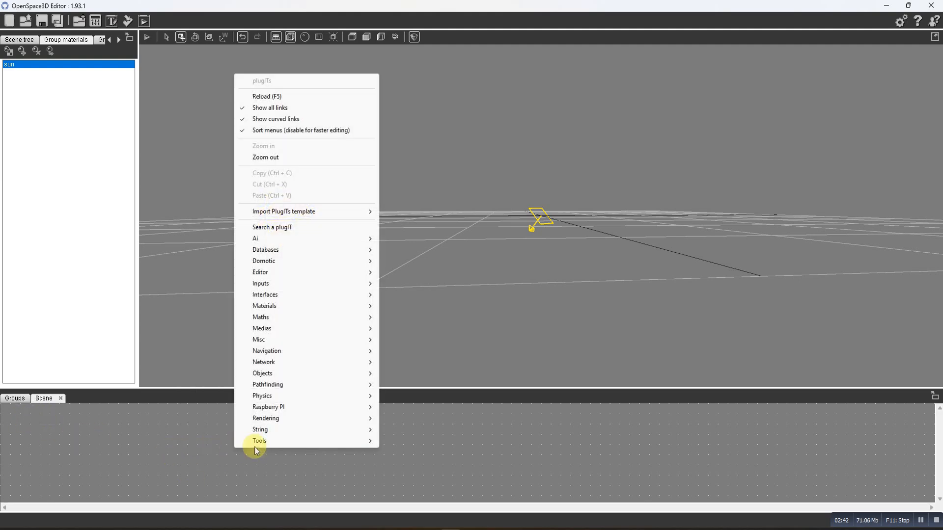
{"action": "mouse_move", "coordinate": [267, 374]}
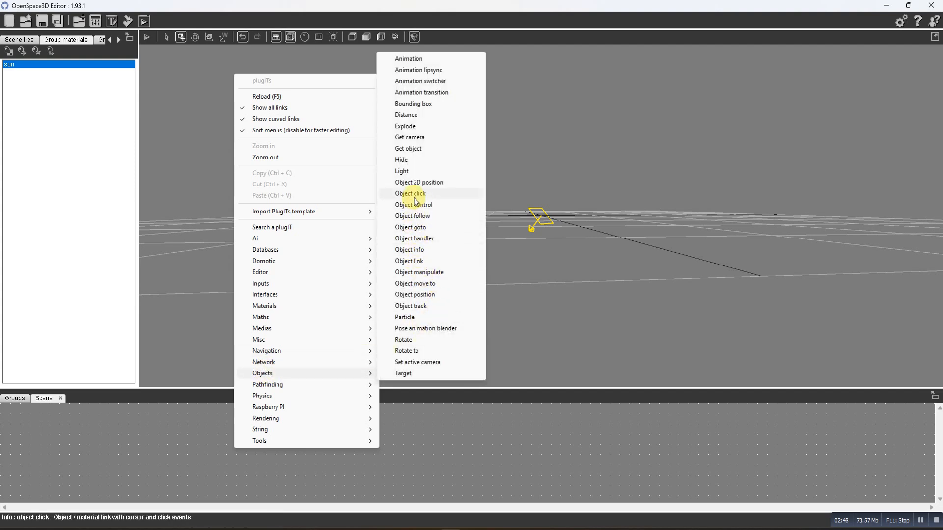
{"action": "left_click", "coordinate": [415, 306]}
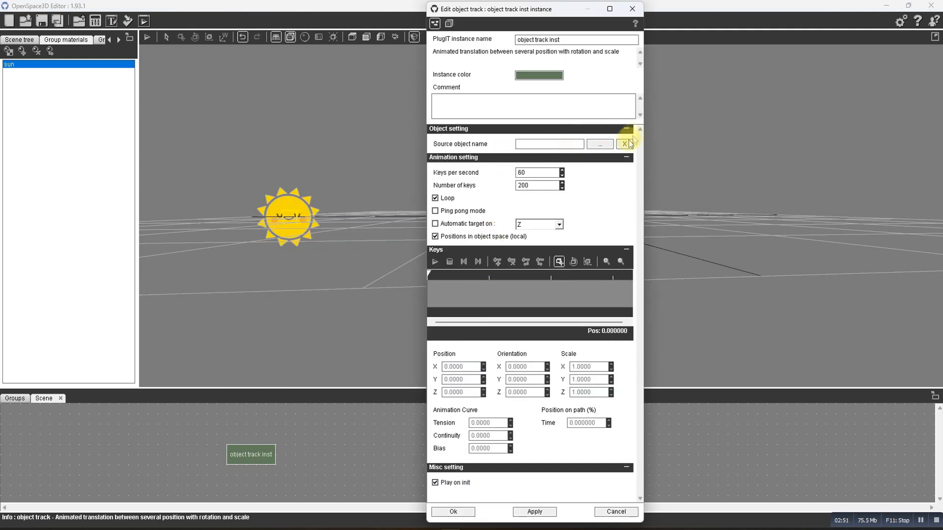
Step: Set dummy_sun as the source object of the object track
{"action": "left_click", "coordinate": [599, 144]}
{"action": "left_click", "coordinate": [448, 281]}
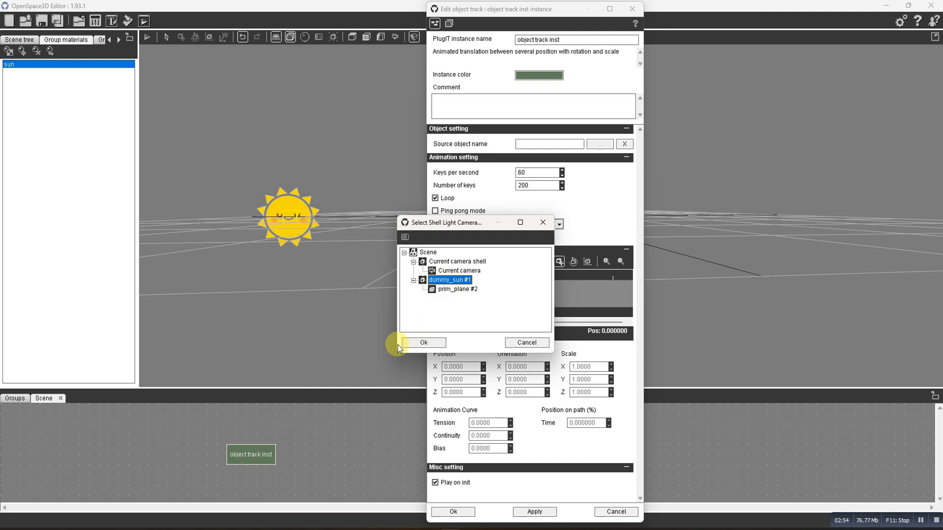
{"action": "left_click", "coordinate": [425, 344]}
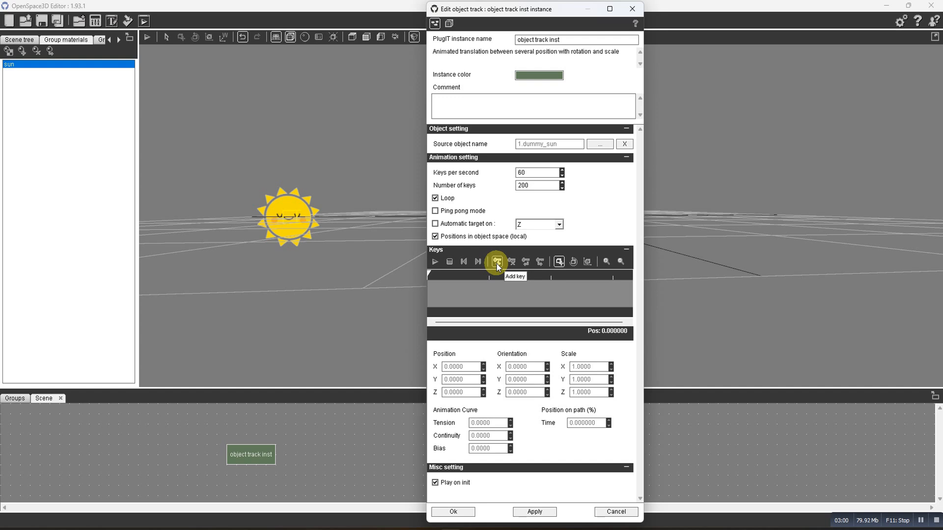
Step: Add three keys to the object track and place the last one at 100% of the path
{"action": "left_click", "coordinate": [497, 263]}
{"action": "left_click", "coordinate": [497, 263]}
{"action": "left_click", "coordinate": [496, 263]}
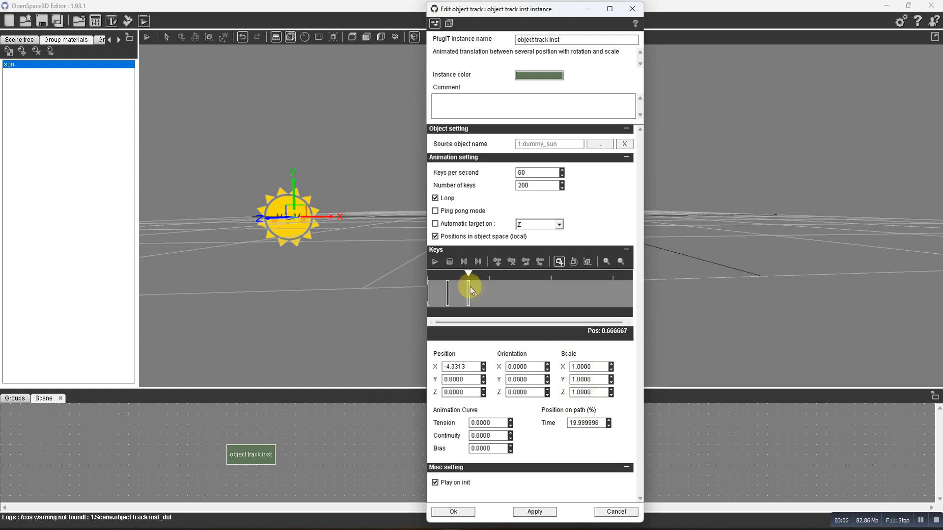
{"action": "double_click", "coordinate": [596, 423]}
{"action": "type", "text": "100"}
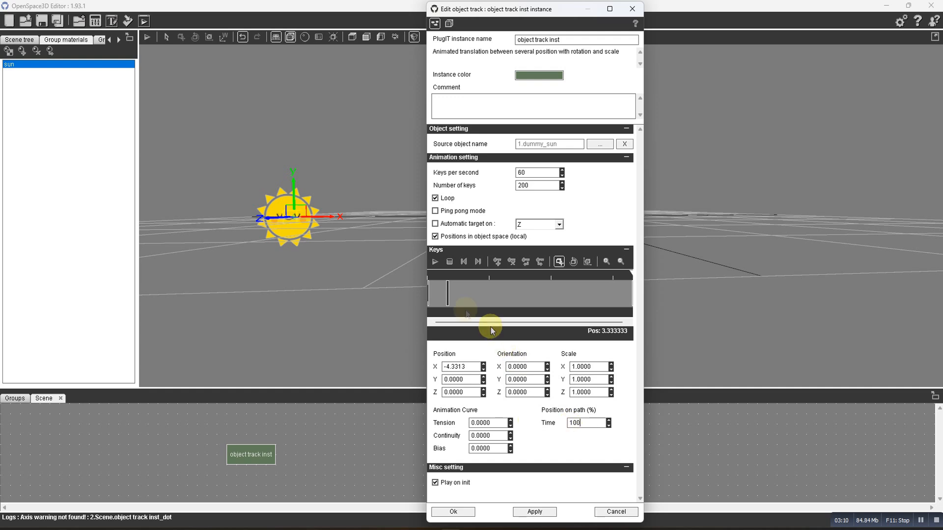
Step: Place the middle key at 50% of the path and apply the track settings
{"action": "left_click", "coordinate": [448, 288]}
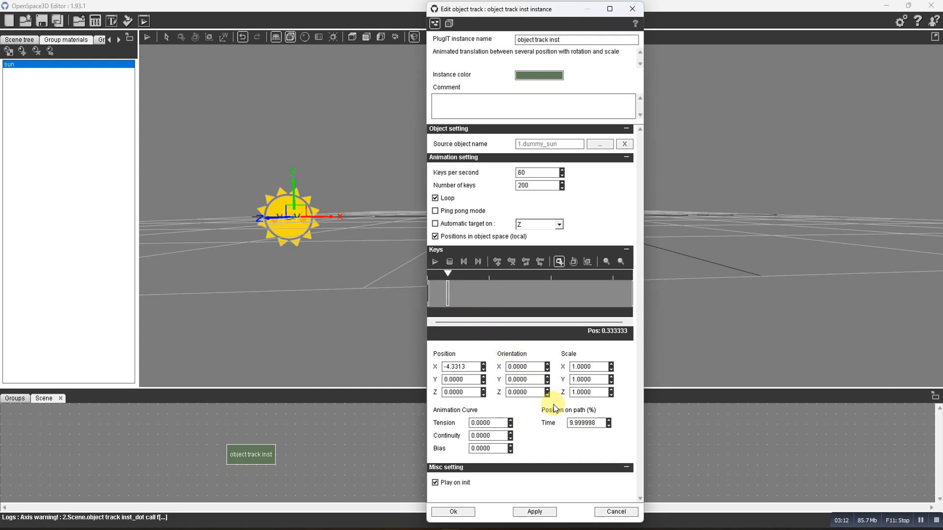
{"action": "double_click", "coordinate": [589, 423]}
{"action": "type", "text": "50"}
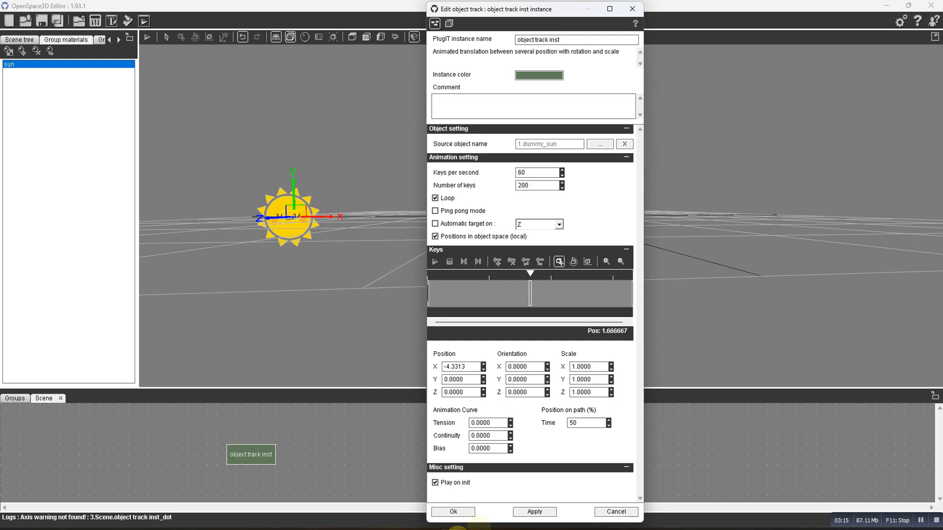
{"action": "left_click", "coordinate": [540, 513]}
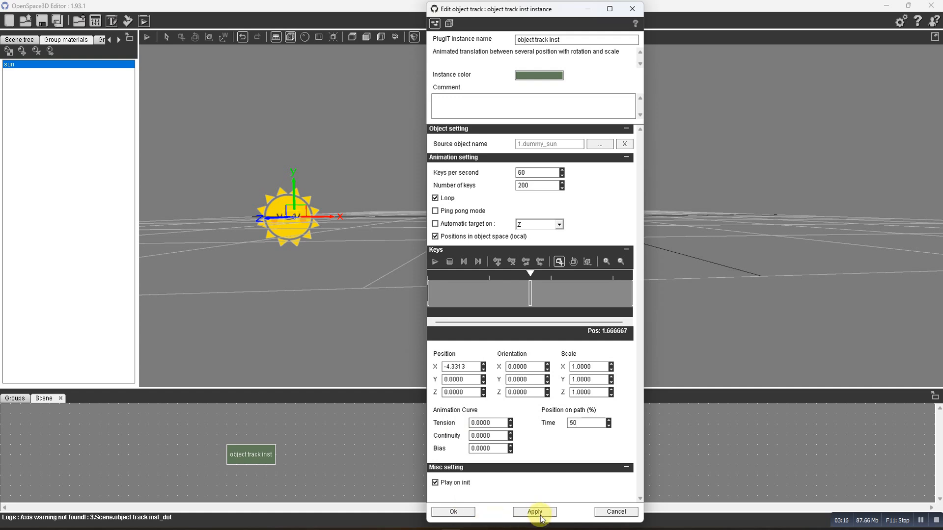
Step: Move the middle key's position in the viewport to about X 0.03 and Y 2.01
{"action": "left_click_drag", "start_coordinate": [491, 9], "coordinate": [630, 49]}
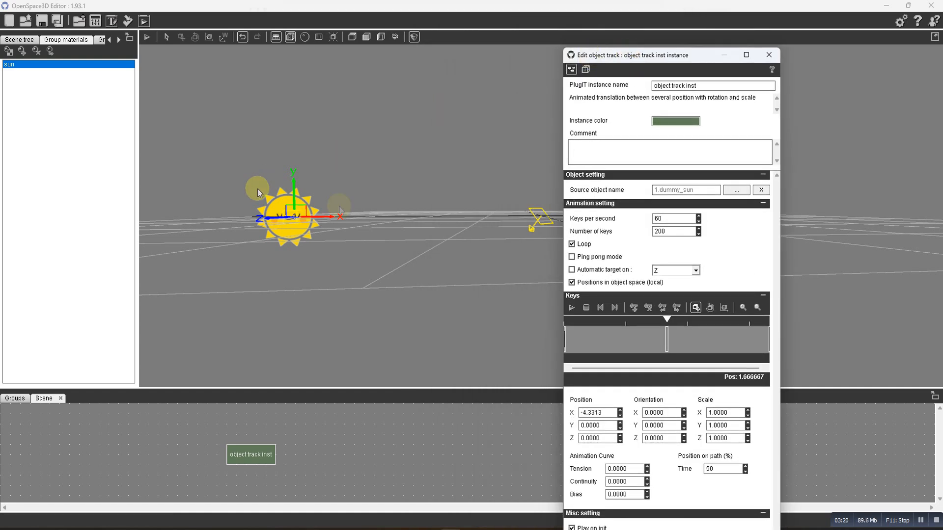
{"action": "middle_click_drag", "start_coordinate": [313, 216], "coordinate": [311, 208]}
{"action": "left_click_drag", "start_coordinate": [324, 223], "coordinate": [565, 230]}
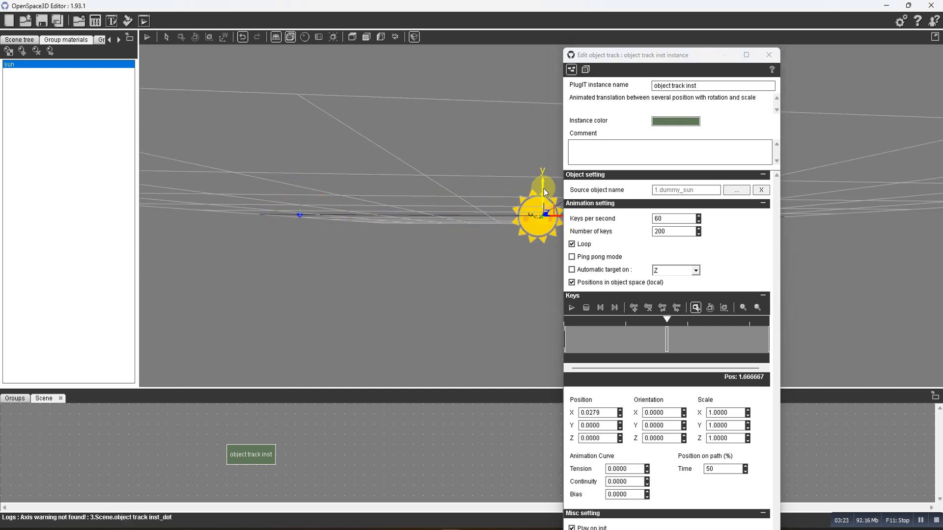
{"action": "left_click_drag", "start_coordinate": [543, 156], "coordinate": [542, 84]}
Step: Move the last key's position to about X 5.93, Y -0.13, Z -0.54 and save the track
{"action": "left_click_drag", "start_coordinate": [639, 59], "coordinate": [128, 97]}
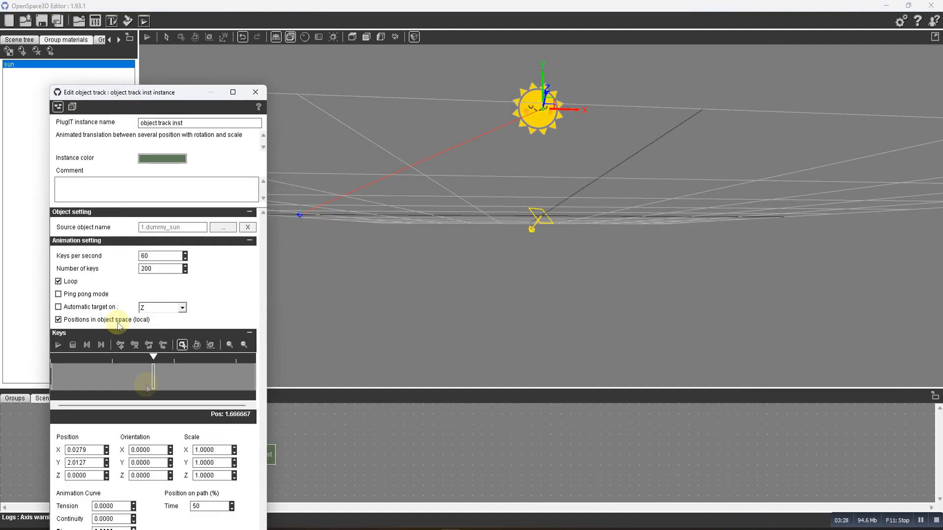
{"action": "left_click", "coordinate": [253, 374]}
{"action": "left_click_drag", "start_coordinate": [319, 210], "coordinate": [374, 230]}
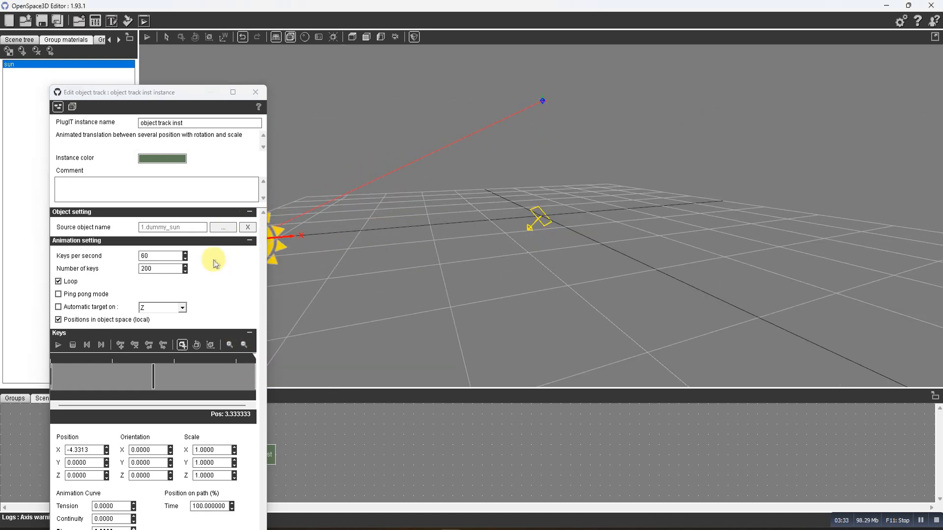
{"action": "left_click_drag", "start_coordinate": [280, 237], "coordinate": [759, 245]}
{"action": "left_click_drag", "start_coordinate": [597, 263], "coordinate": [535, 251]}
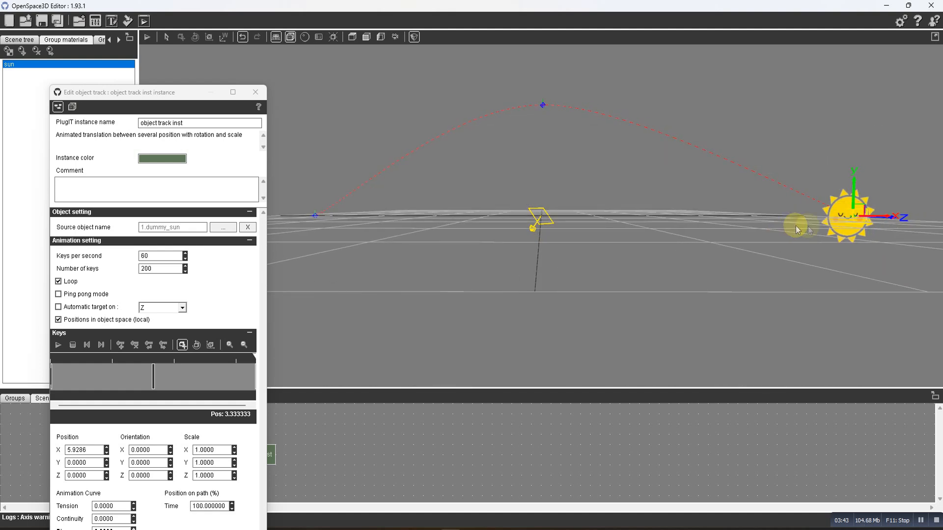
{"action": "left_click_drag", "start_coordinate": [886, 217], "coordinate": [855, 219]}
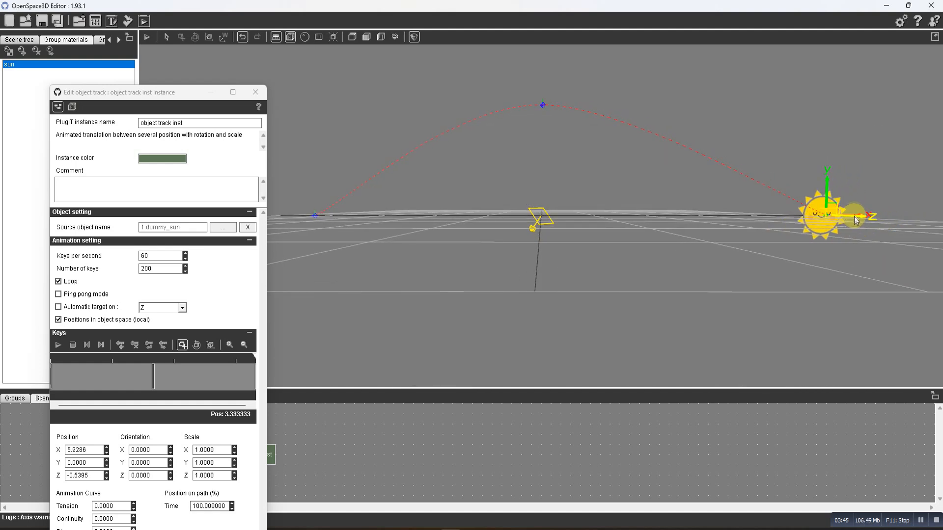
{"action": "left_click_drag", "start_coordinate": [826, 189], "coordinate": [827, 196]}
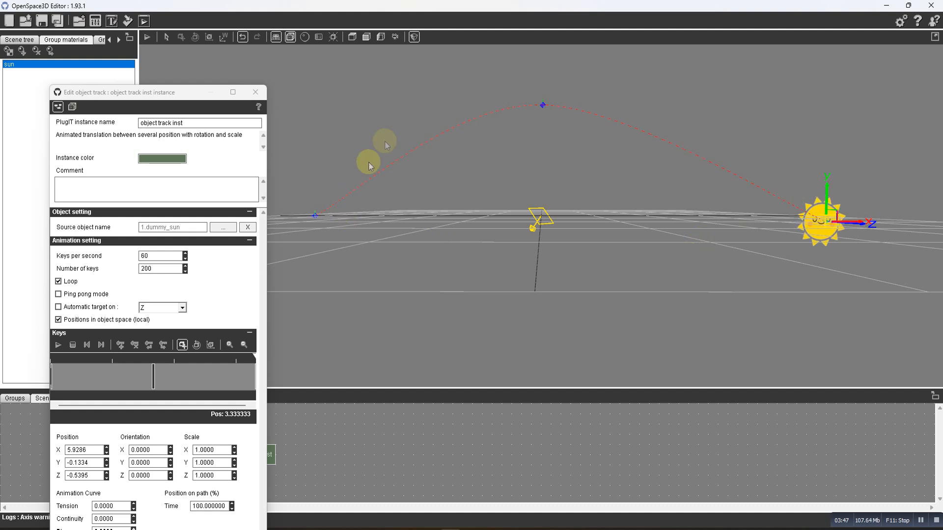
{"action": "left_click_drag", "start_coordinate": [156, 94], "coordinate": [240, 12]}
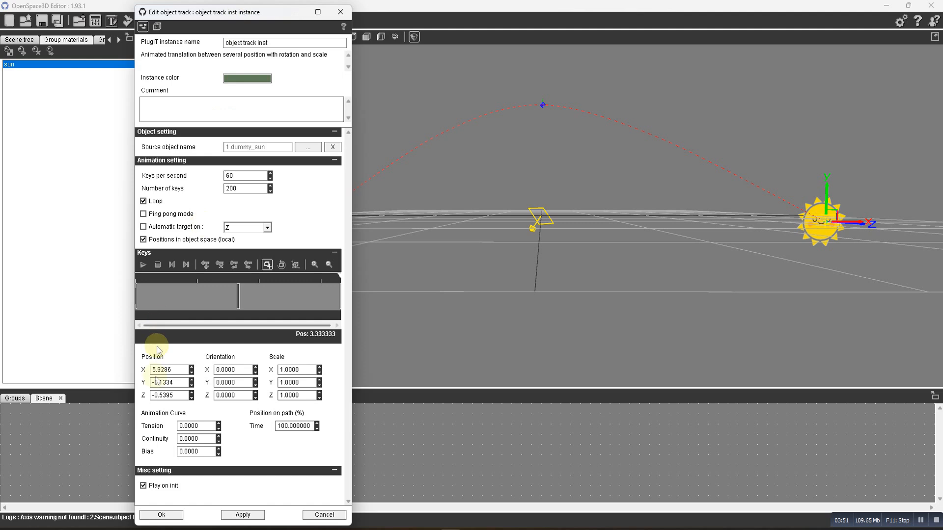
{"action": "left_click", "coordinate": [162, 515]}
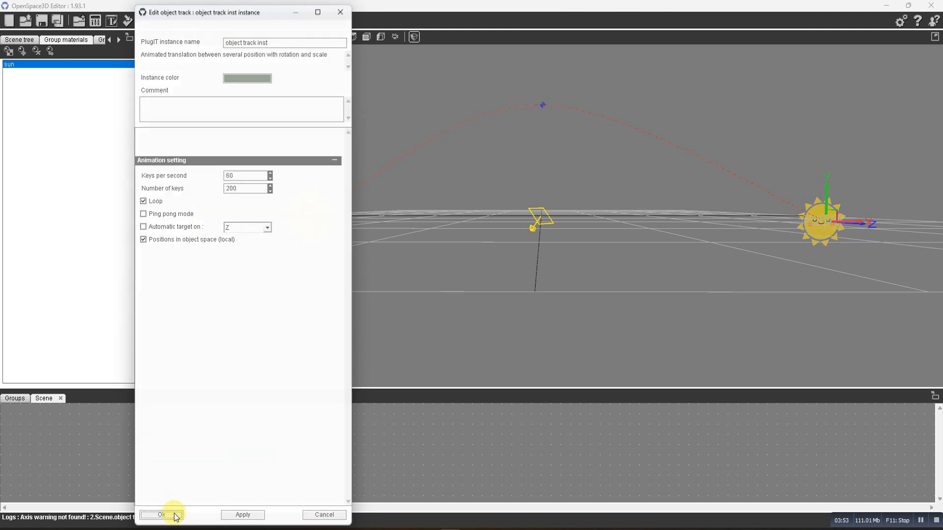
Step: Check the Play on init setting of the object track and play the scene to preview the sun's movement
{"action": "double_click", "coordinate": [246, 462]}
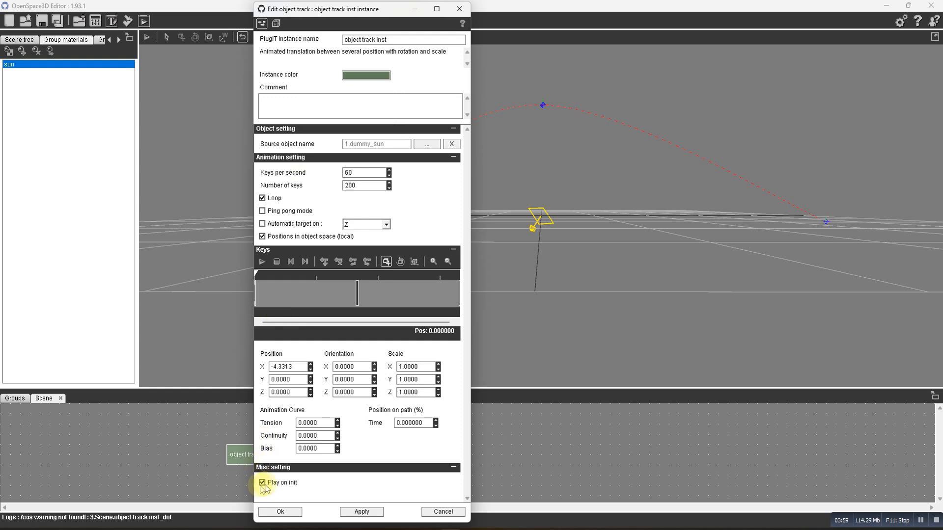
{"action": "left_click", "coordinate": [289, 513]}
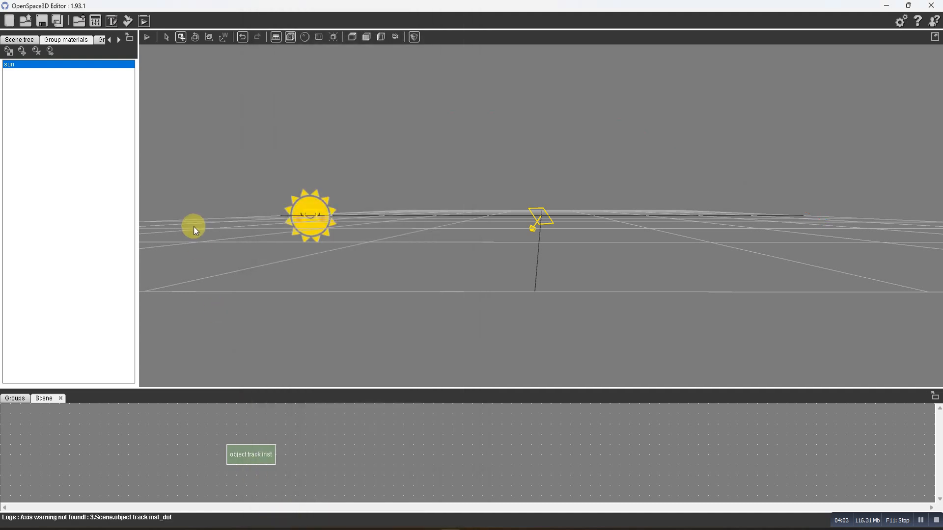
{"action": "left_click", "coordinate": [147, 36]}
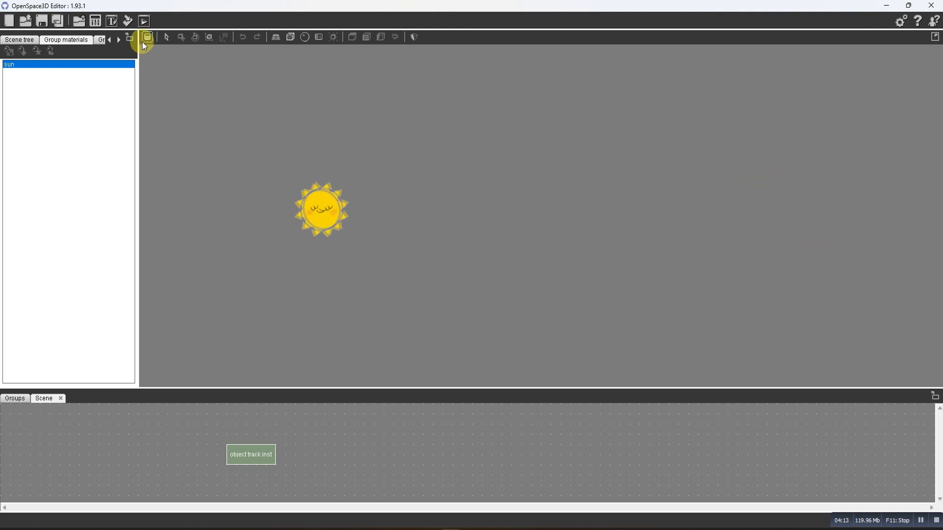
Step: Enable Ping pong mode on the object track while the scene plays and watch the sun's movement
{"action": "double_click", "coordinate": [248, 452]}
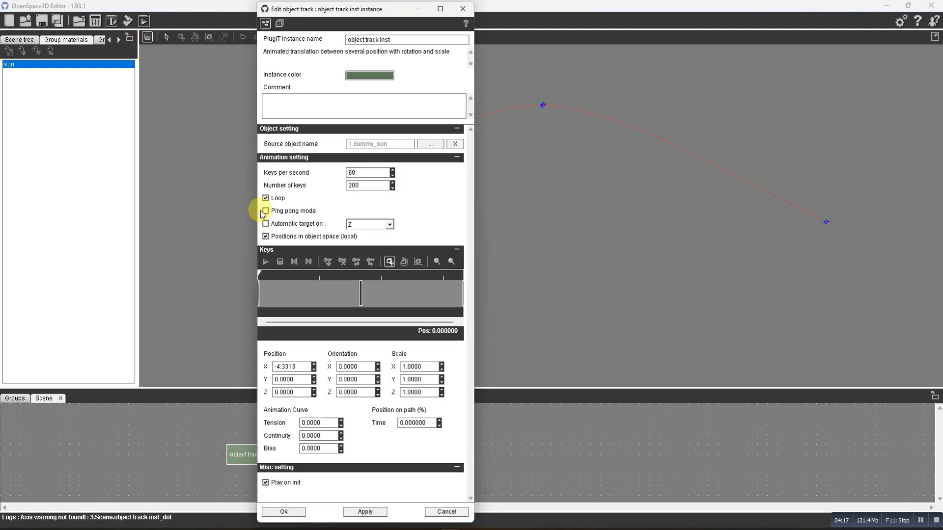
{"action": "left_click", "coordinate": [265, 211]}
{"action": "left_click", "coordinate": [373, 514]}
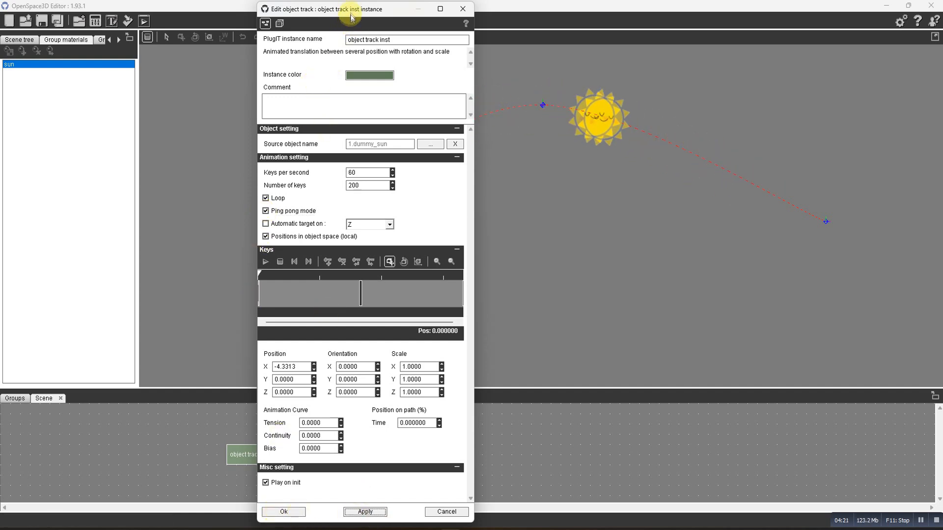
{"action": "left_click_drag", "start_coordinate": [349, 18], "coordinate": [72, 97]}
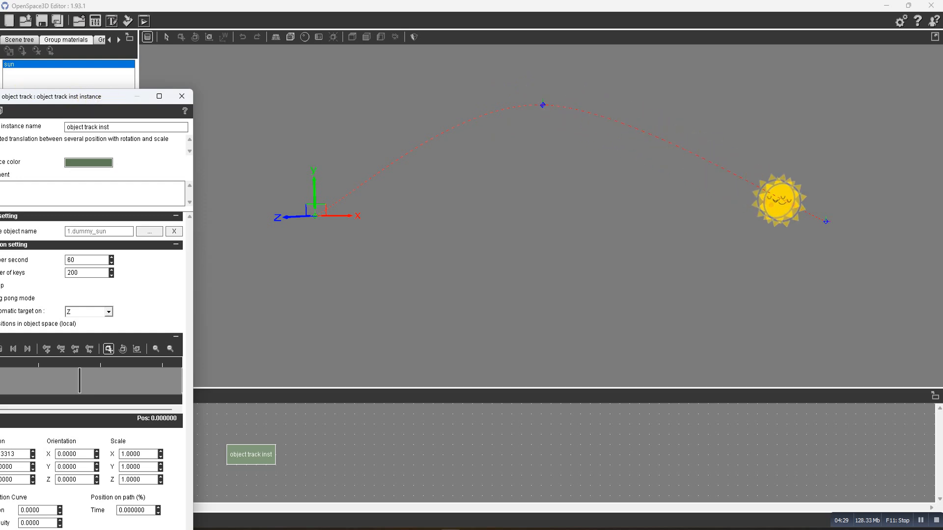
Step: Turn off Loop on the object track and watch how the sun moves along the path
{"action": "left_click_drag", "start_coordinate": [53, 100], "coordinate": [162, 70]}
{"action": "left_click", "coordinate": [89, 256]}
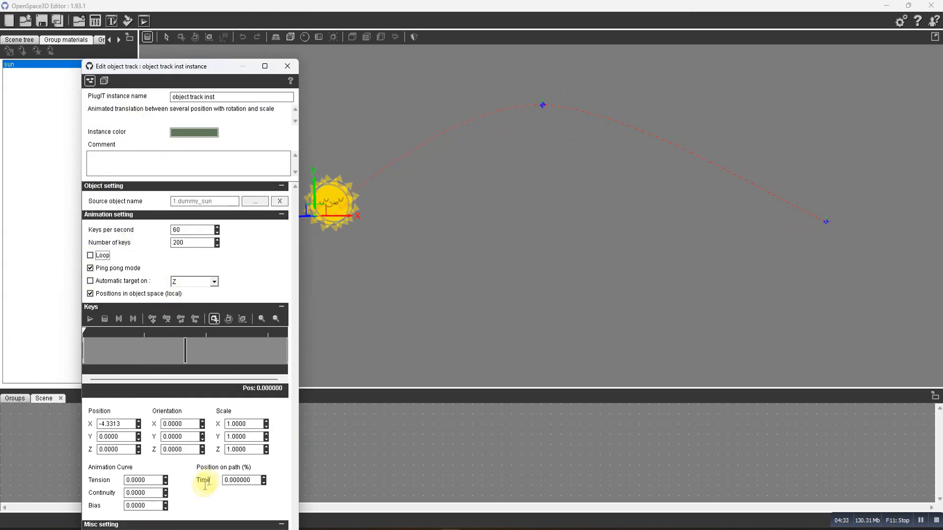
{"action": "left_click_drag", "start_coordinate": [176, 67], "coordinate": [254, 298]}
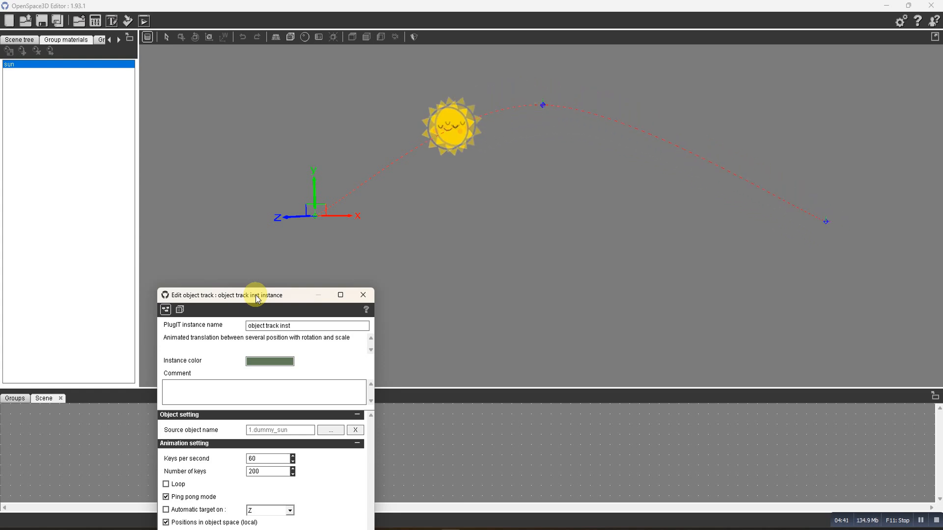
Step: Turn off Ping pong mode, apply the change and close the object track settings
{"action": "left_click_drag", "start_coordinate": [251, 289], "coordinate": [159, 60]}
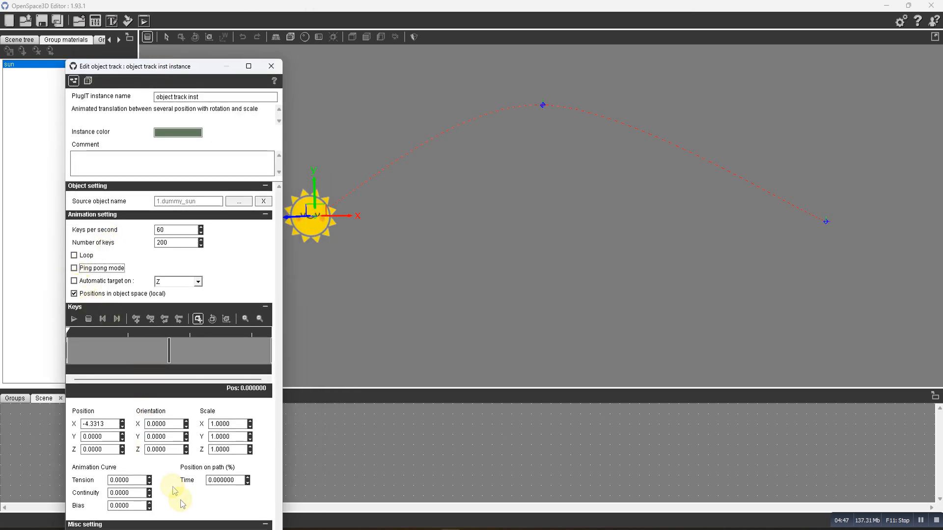
{"action": "left_click_drag", "start_coordinate": [163, 68], "coordinate": [146, 21]}
{"action": "left_click", "coordinate": [167, 524]}
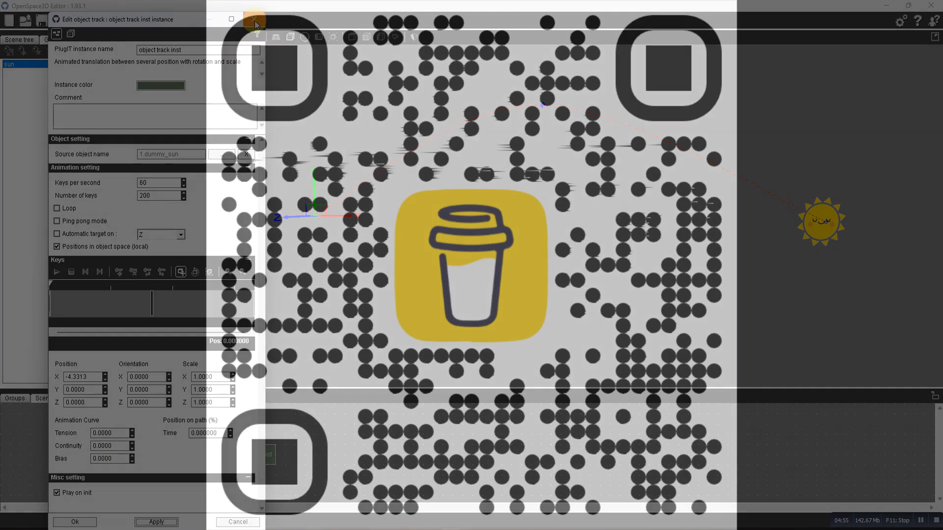
{"action": "left_click", "coordinate": [254, 19]}
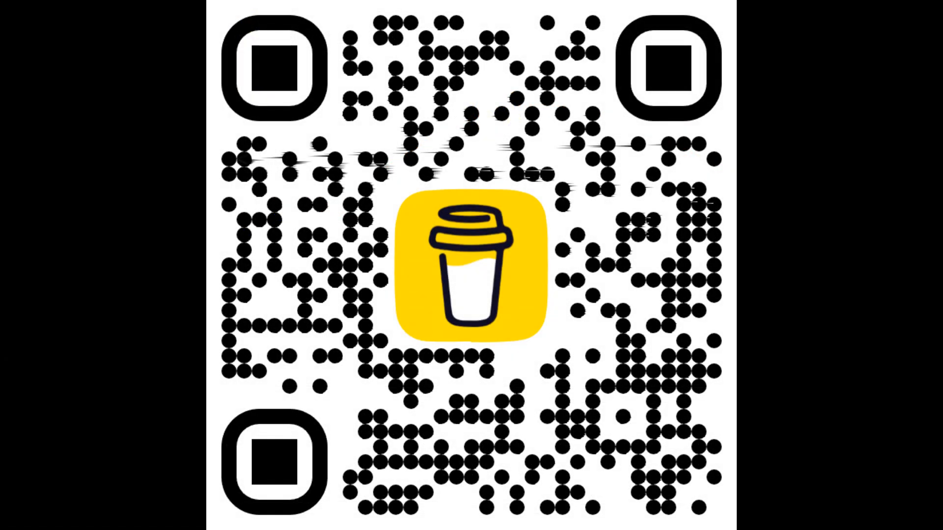